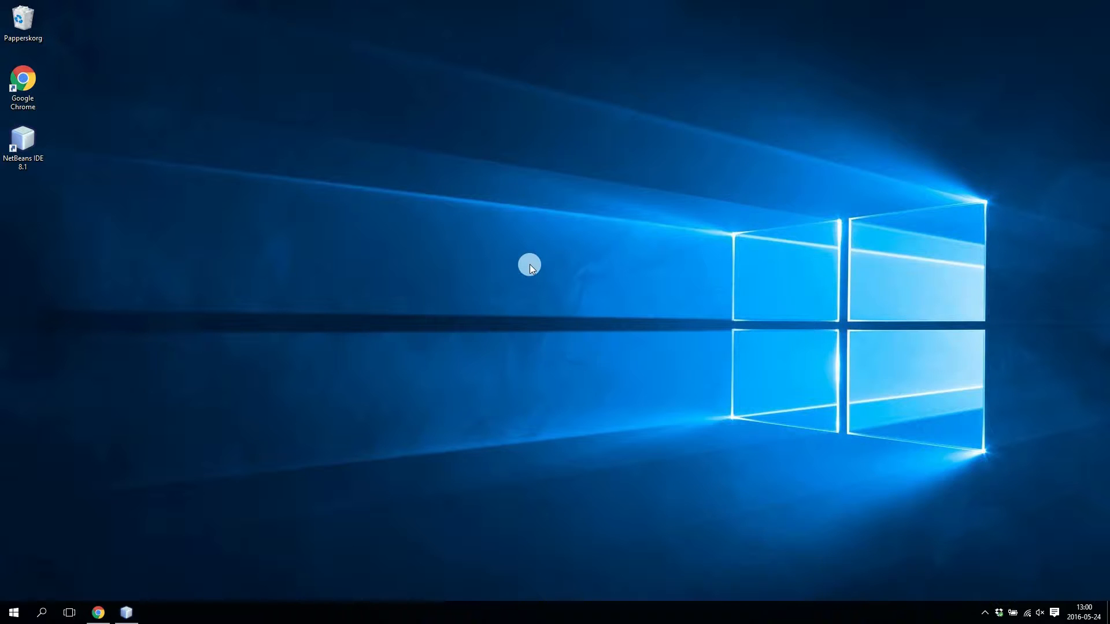
# Restore the NetBeans window showing SalesinfoExample's run output of repeated country GET requests.
pyautogui.click(126, 612)
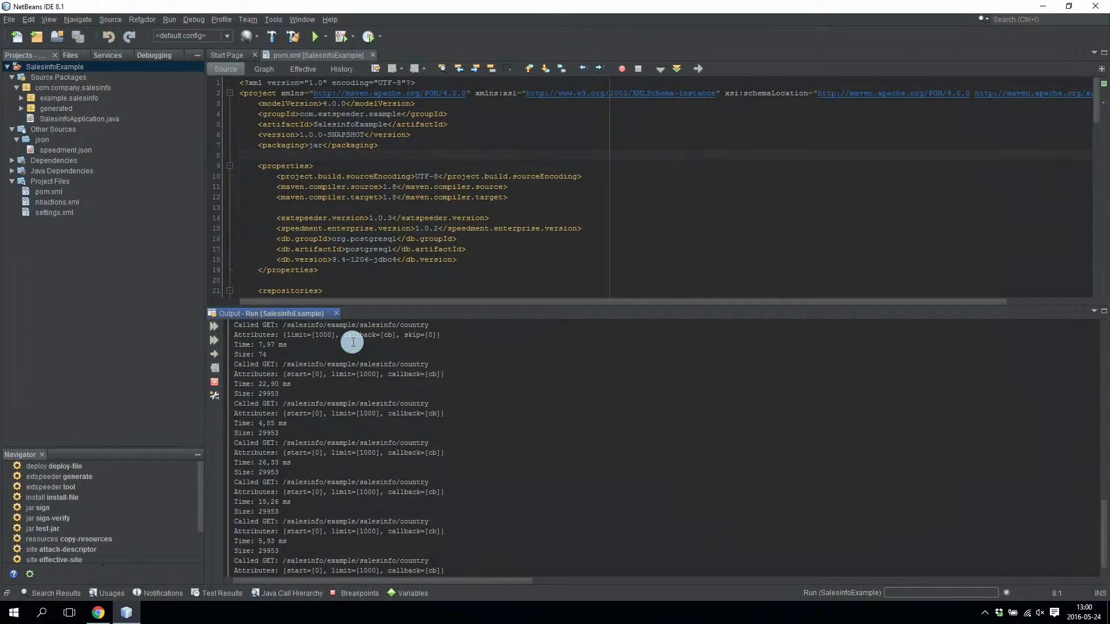
# Reload the localhost:4567 country endpoint in Chrome to show all 246 country records.
pyautogui.click(98, 613)
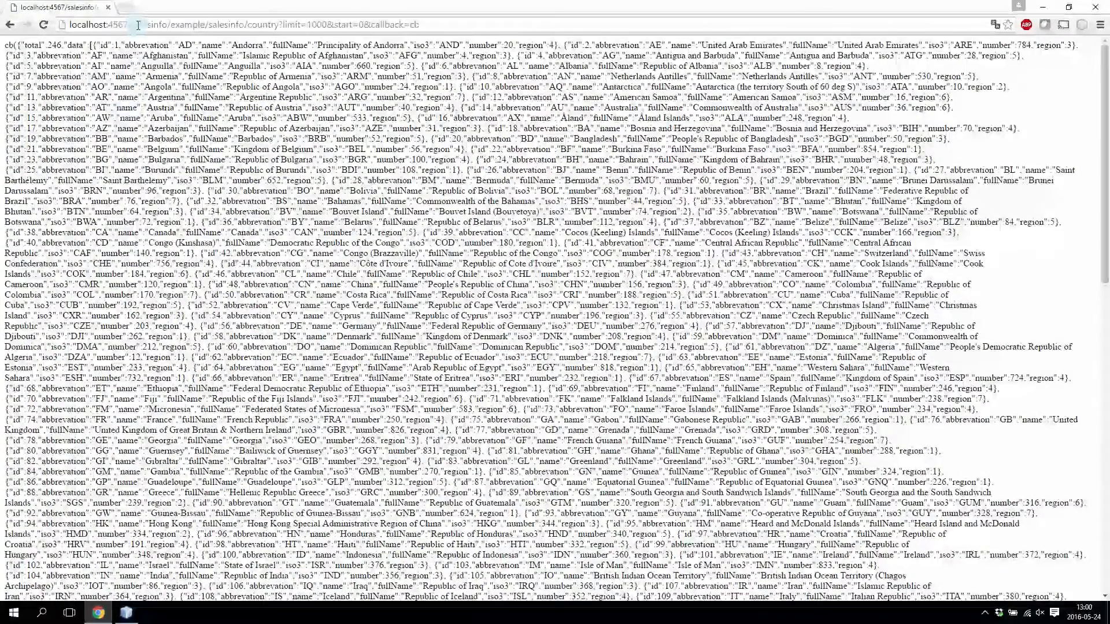
pyautogui.press('F5')
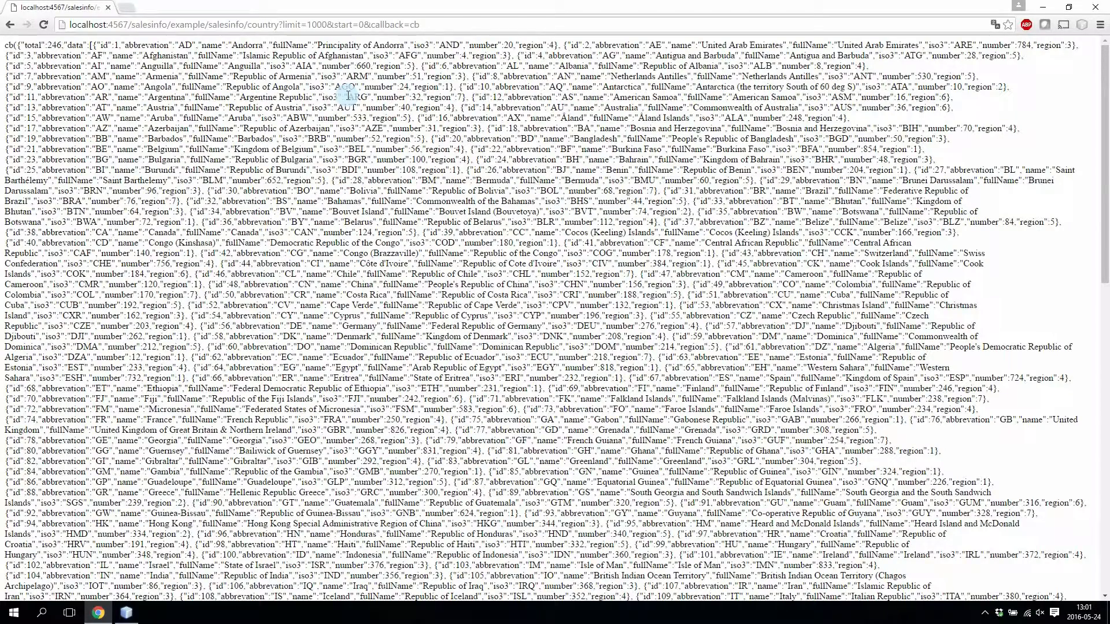
# Launch the extspeeder tool from the SalesinfoExample project's Navigator.
pyautogui.click(126, 613)
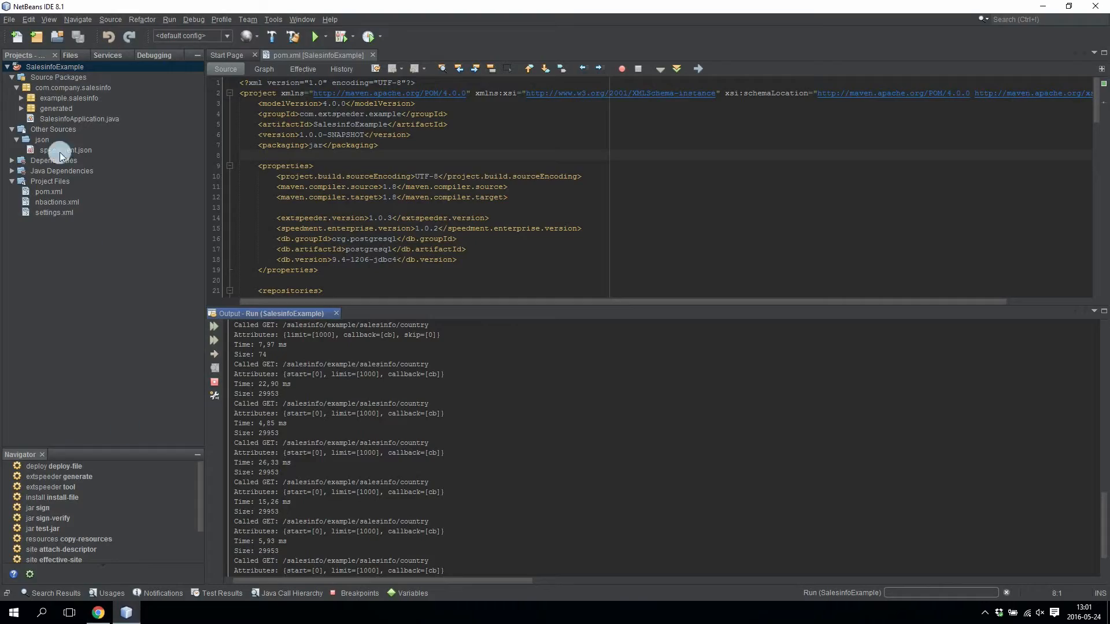
pyautogui.click(41, 69)
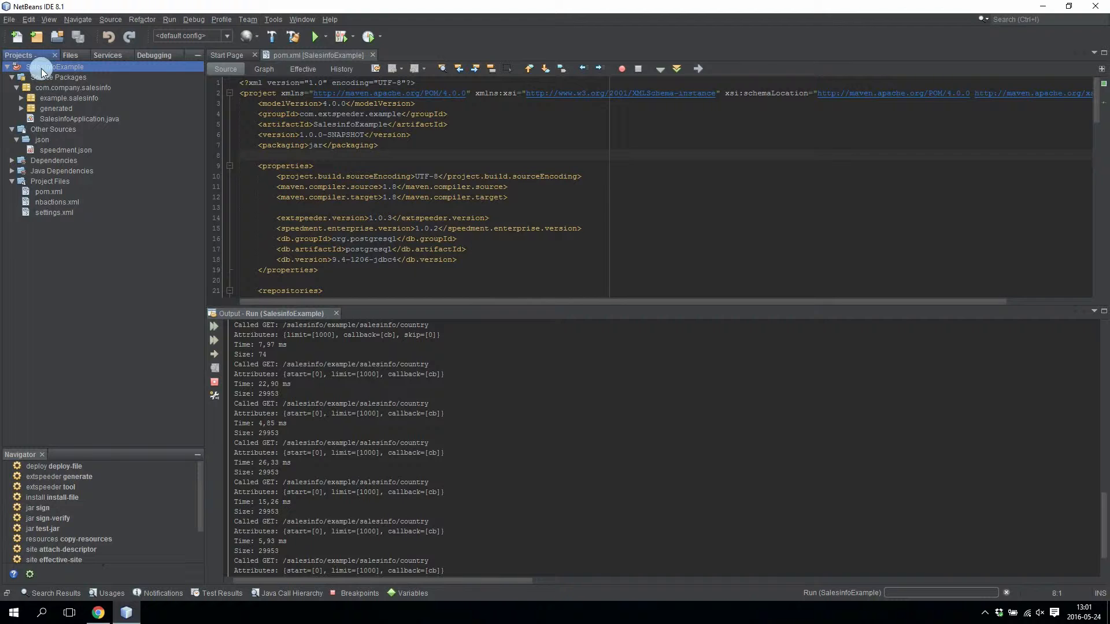
pyautogui.doubleClick(51, 487)
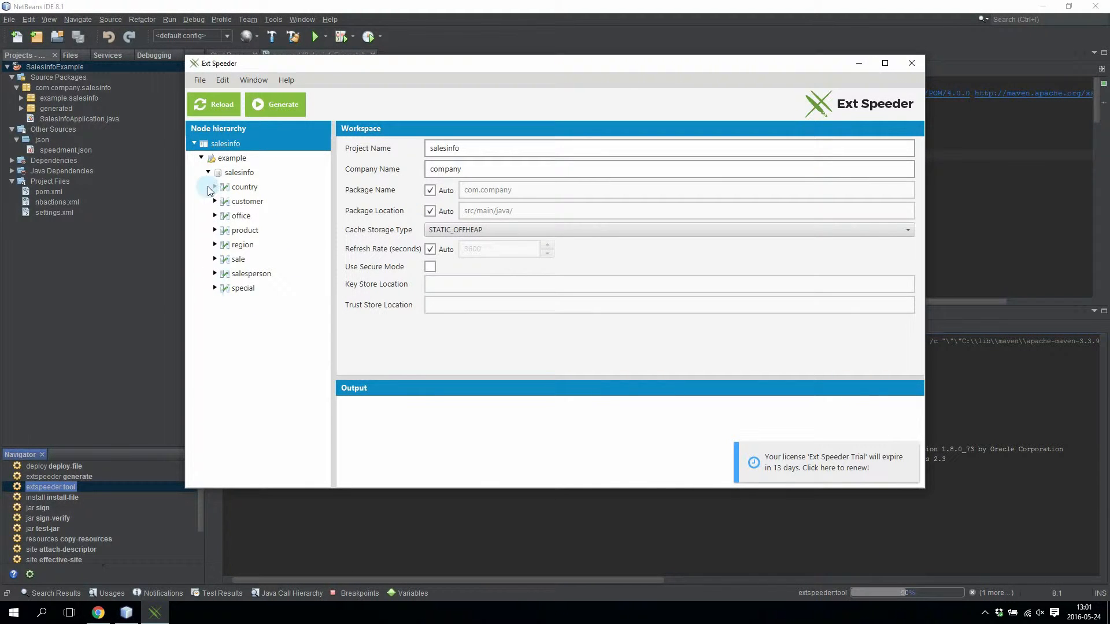
# Untick Enabled for the customer, office, product, sale, salesperson and special tables.
pyautogui.click(248, 201)
pyautogui.click(412, 148)
pyautogui.click(248, 216)
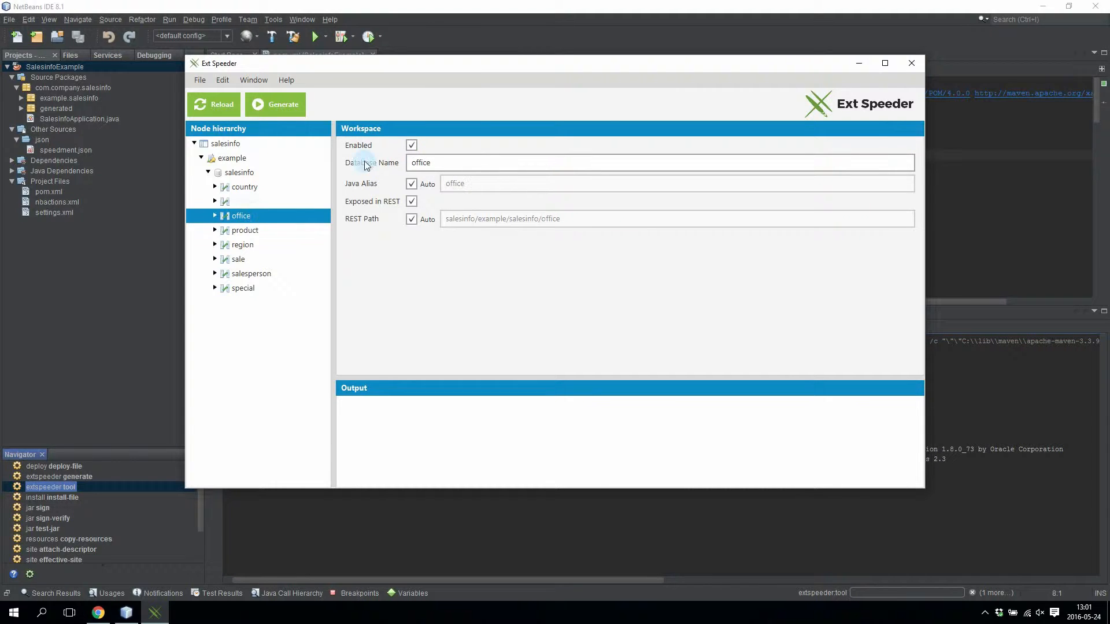
pyautogui.click(412, 146)
pyautogui.click(245, 230)
pyautogui.click(411, 145)
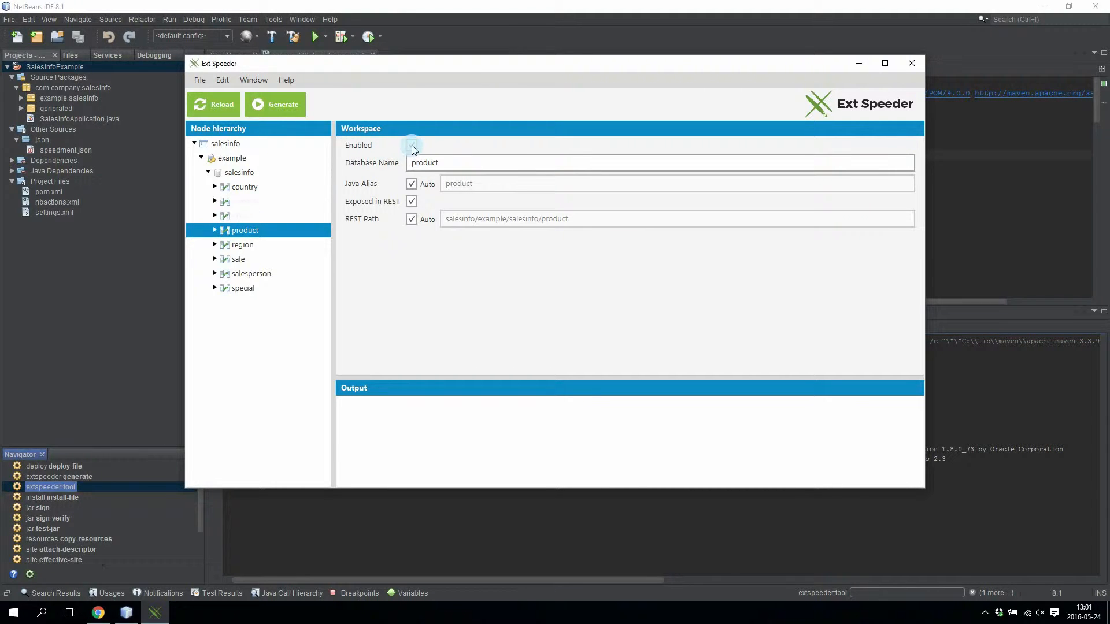
pyautogui.click(254, 260)
pyautogui.click(424, 147)
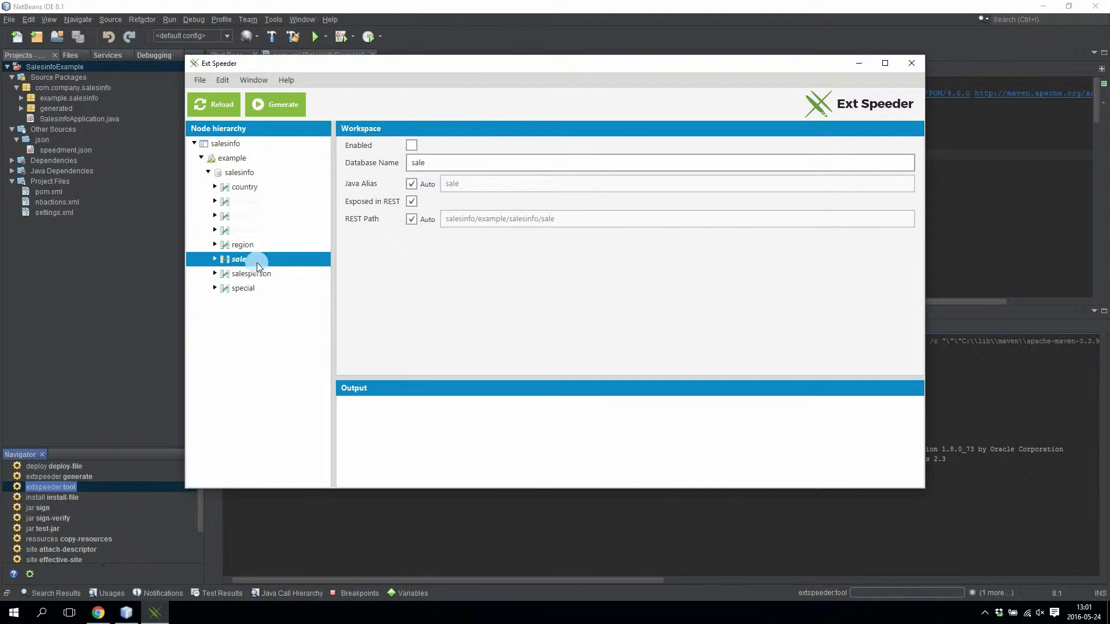
pyautogui.click(255, 273)
pyautogui.click(411, 148)
pyautogui.click(243, 288)
pyautogui.click(412, 146)
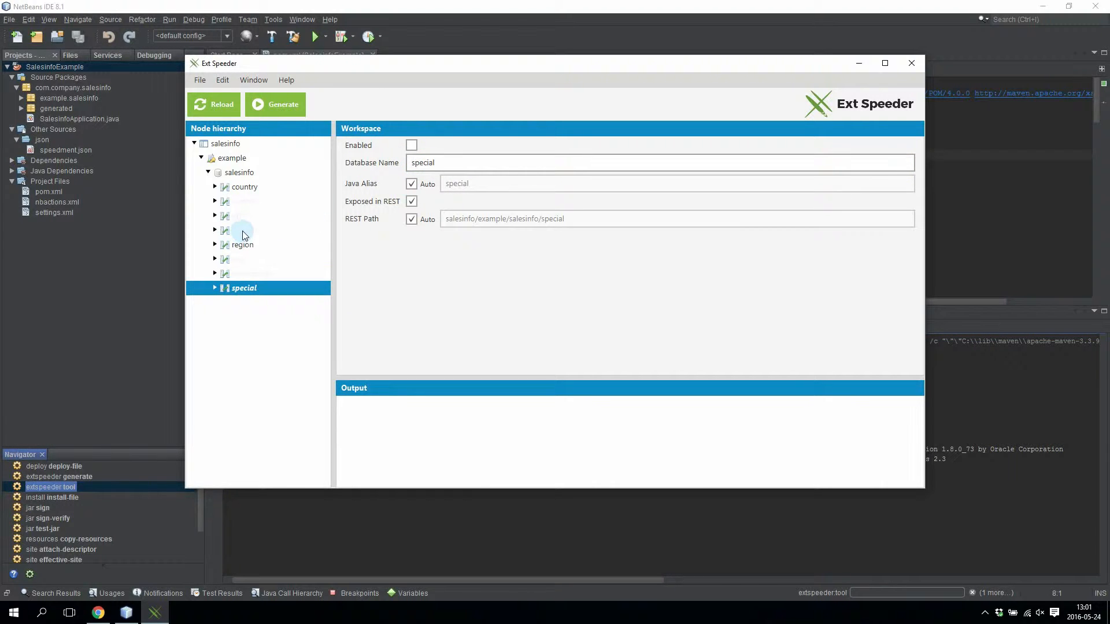
# Turn off Auto for country's REST path and delete the 'salesinfo/example/salesinfo/' prefix, leaving 'country'.
pyautogui.click(243, 188)
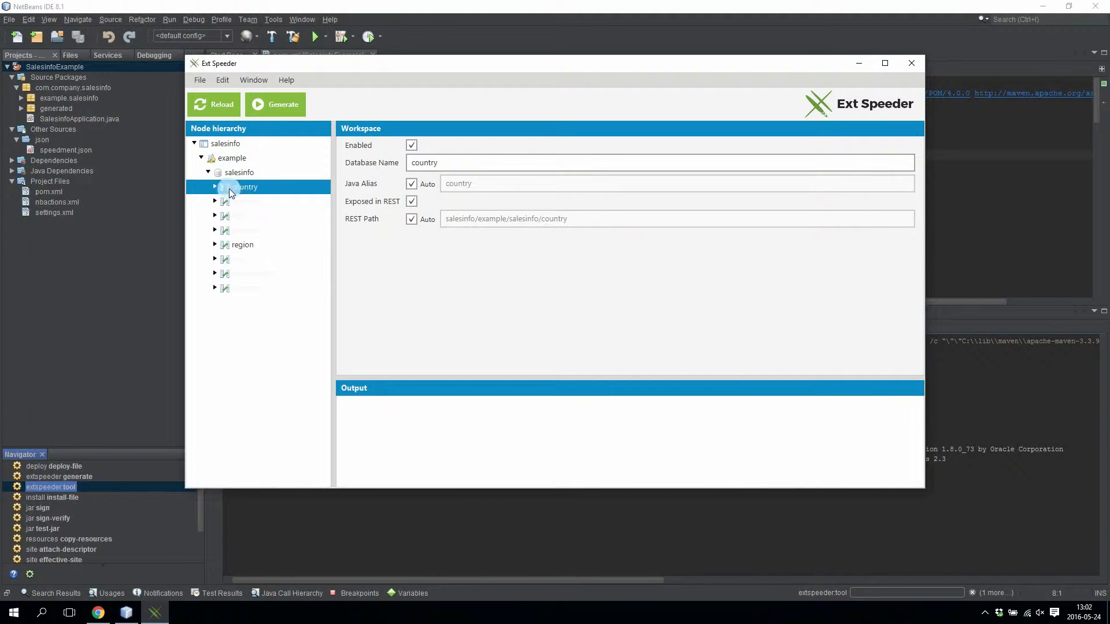
pyautogui.click(412, 219)
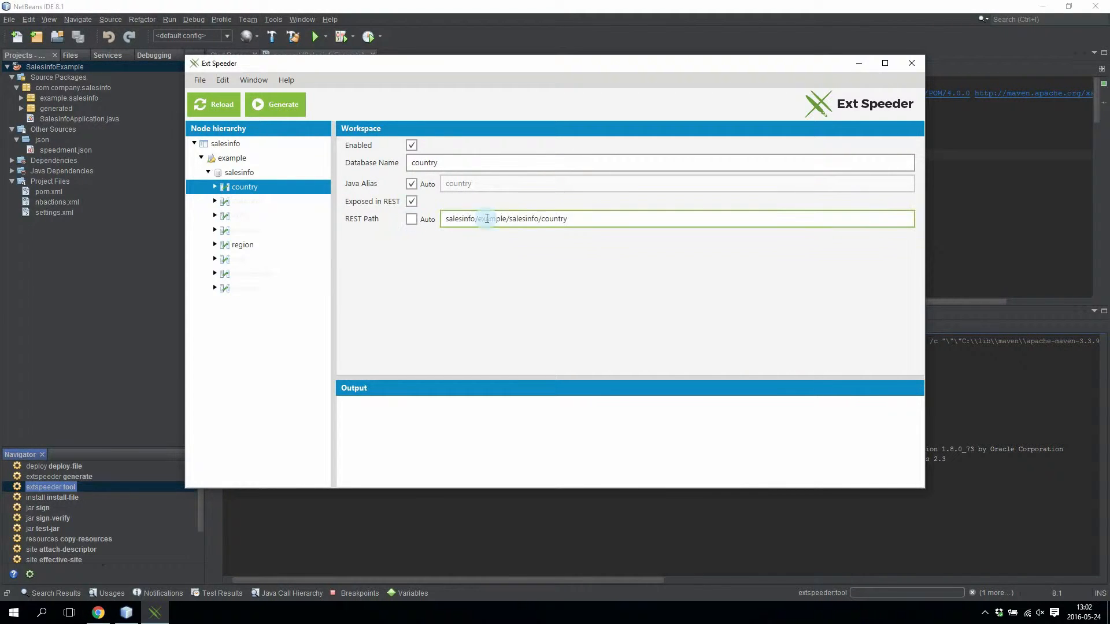
pyautogui.moveTo(541, 220); pyautogui.dragTo(436, 222)
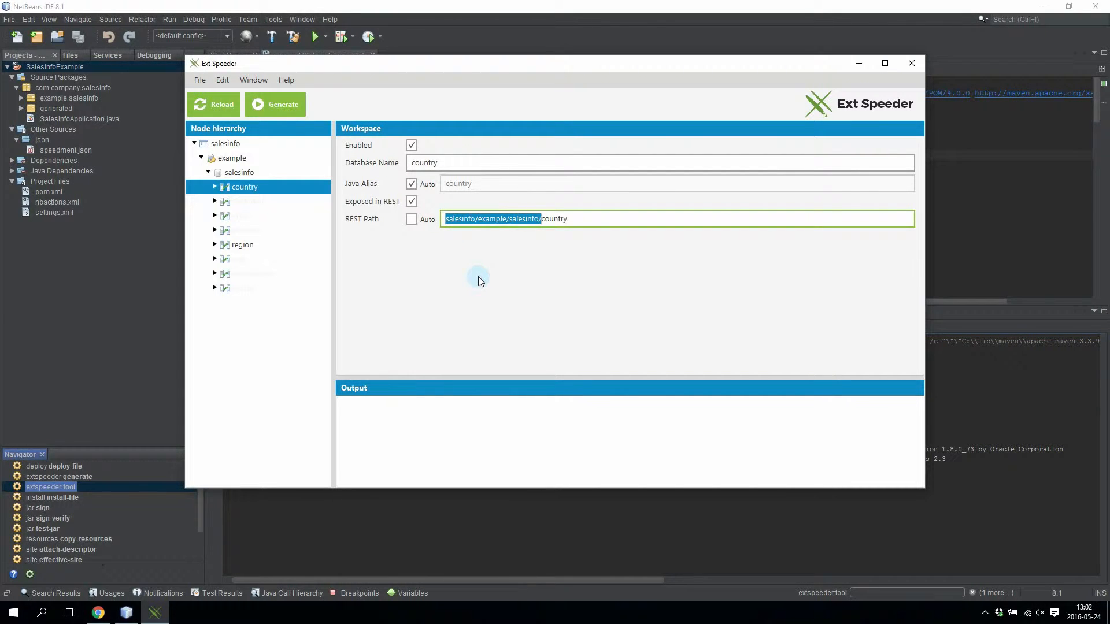
pyautogui.press('BackSpace')
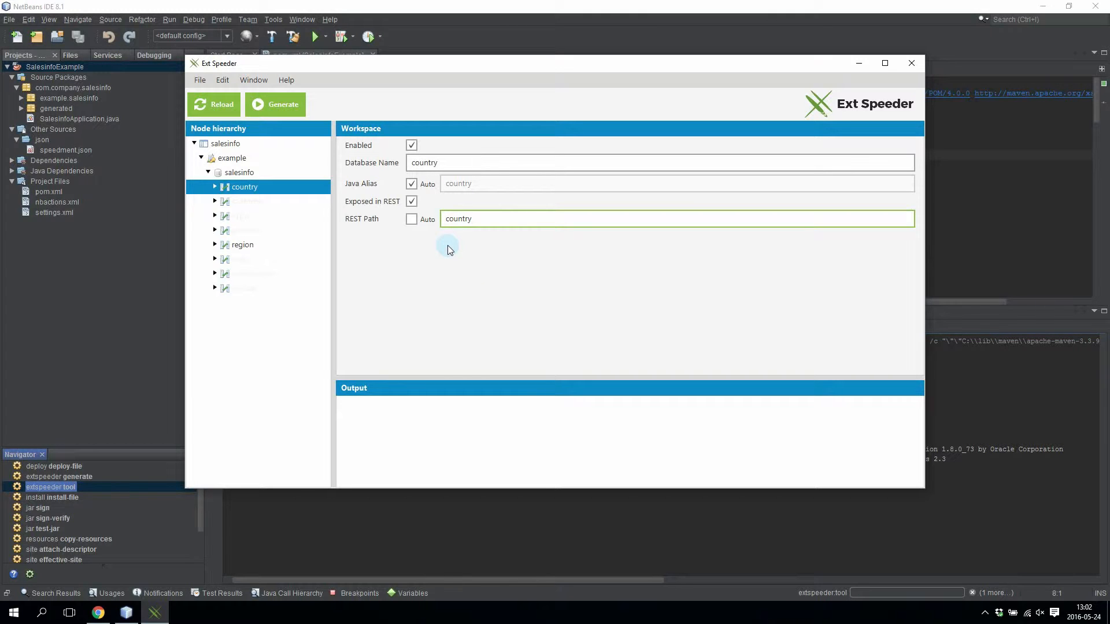
# Untick Exposed in REST for the region table and expand country to list its columns.
pyautogui.click(241, 247)
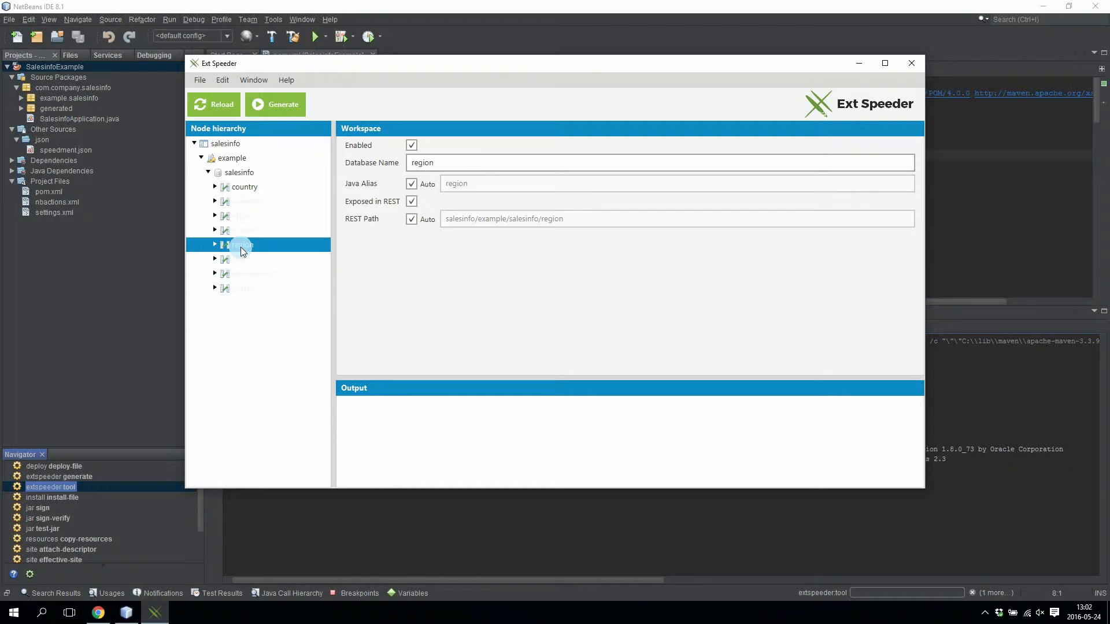
pyautogui.click(411, 202)
pyautogui.click(216, 188)
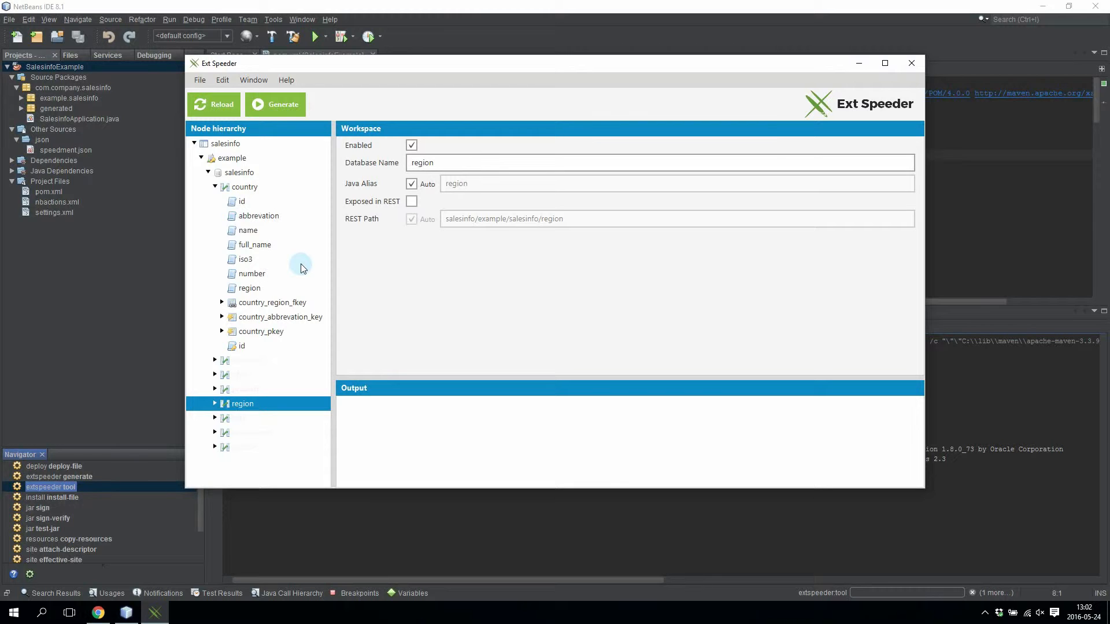
# Look through country's columns and untick Exposed in REST on its region column.
pyautogui.click(255, 248)
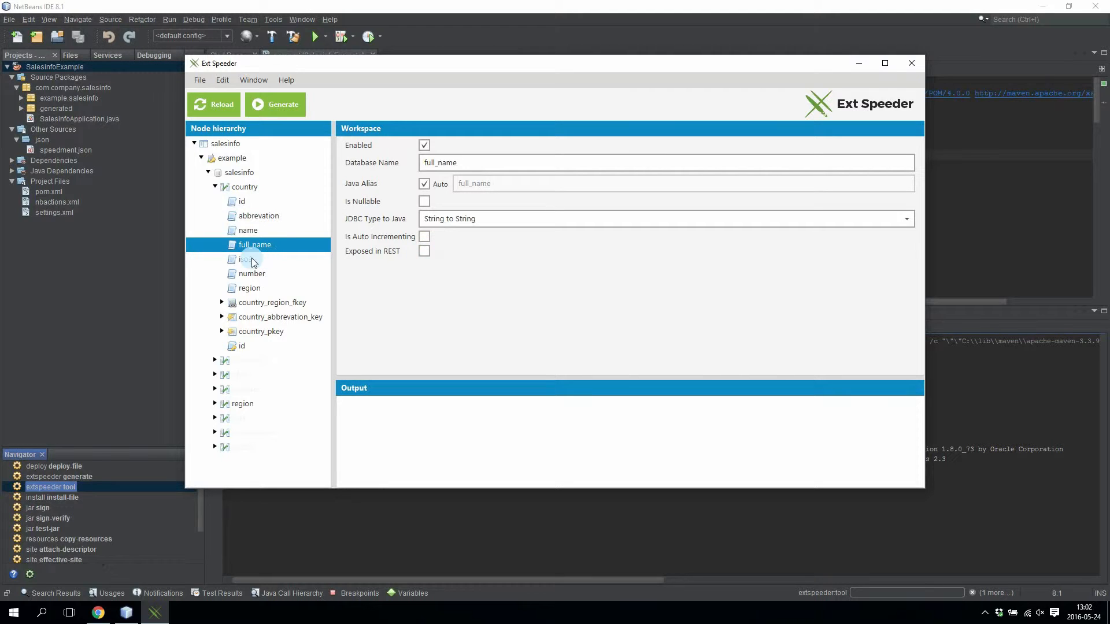
pyautogui.click(250, 258)
pyautogui.click(428, 255)
pyautogui.click(252, 274)
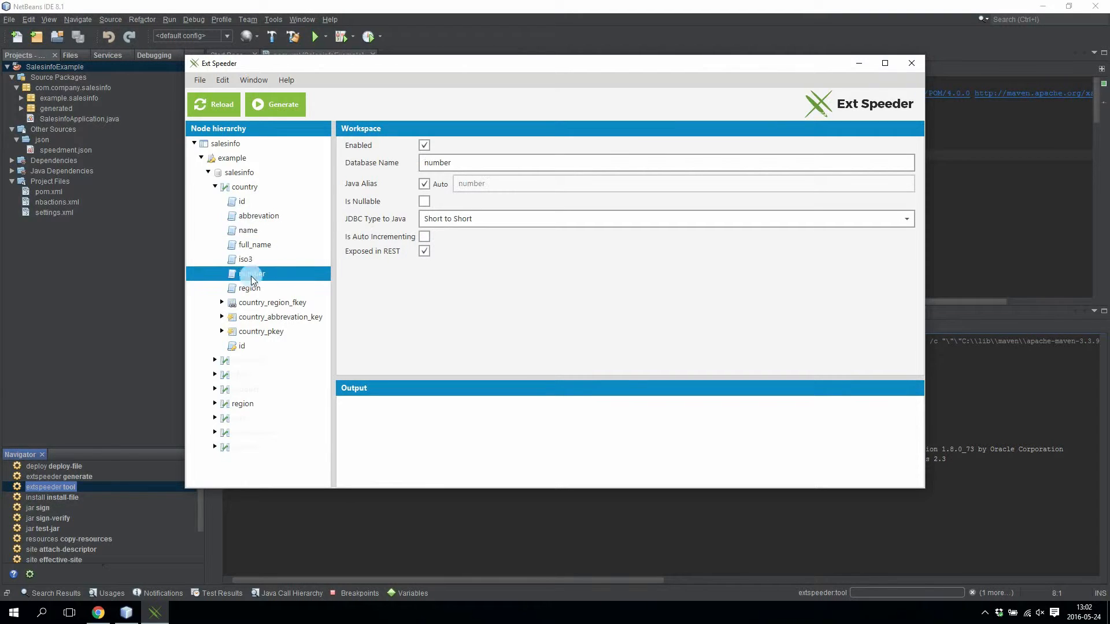
pyautogui.click(261, 281)
pyautogui.click(287, 282)
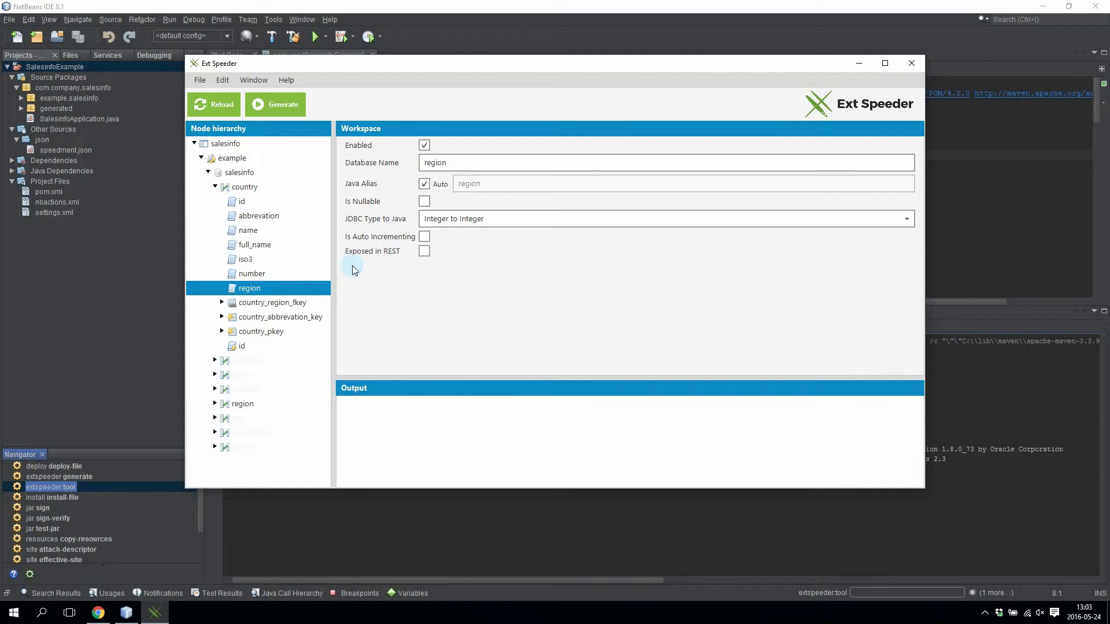
pyautogui.click(243, 187)
# Add a virtual column to the country table and rename it region_name.
pyautogui.rightClick(246, 189)
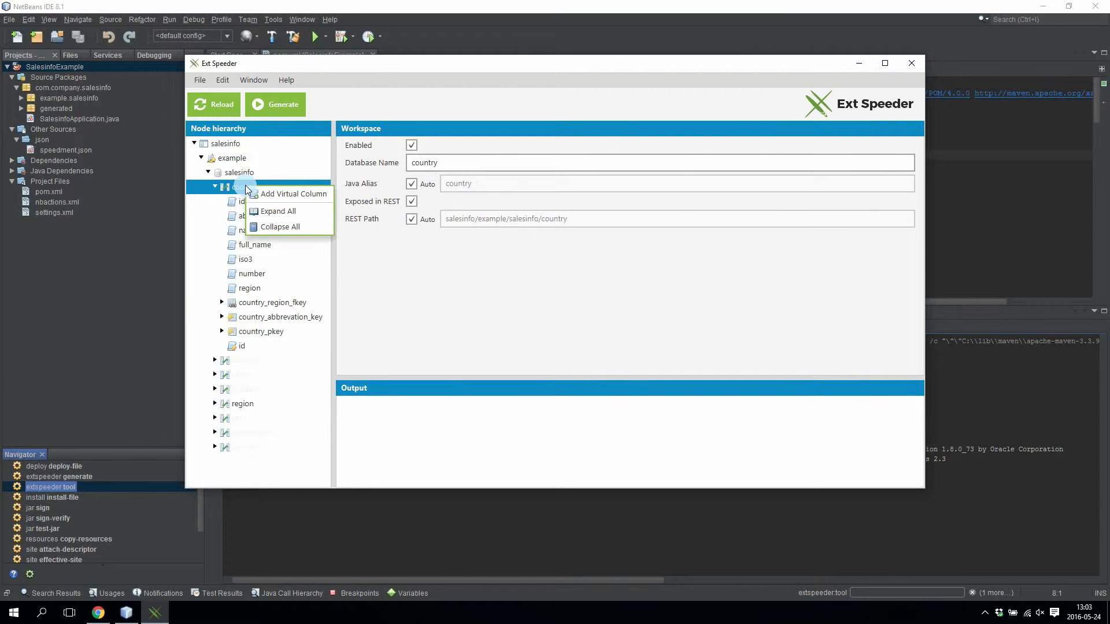
pyautogui.click(280, 193)
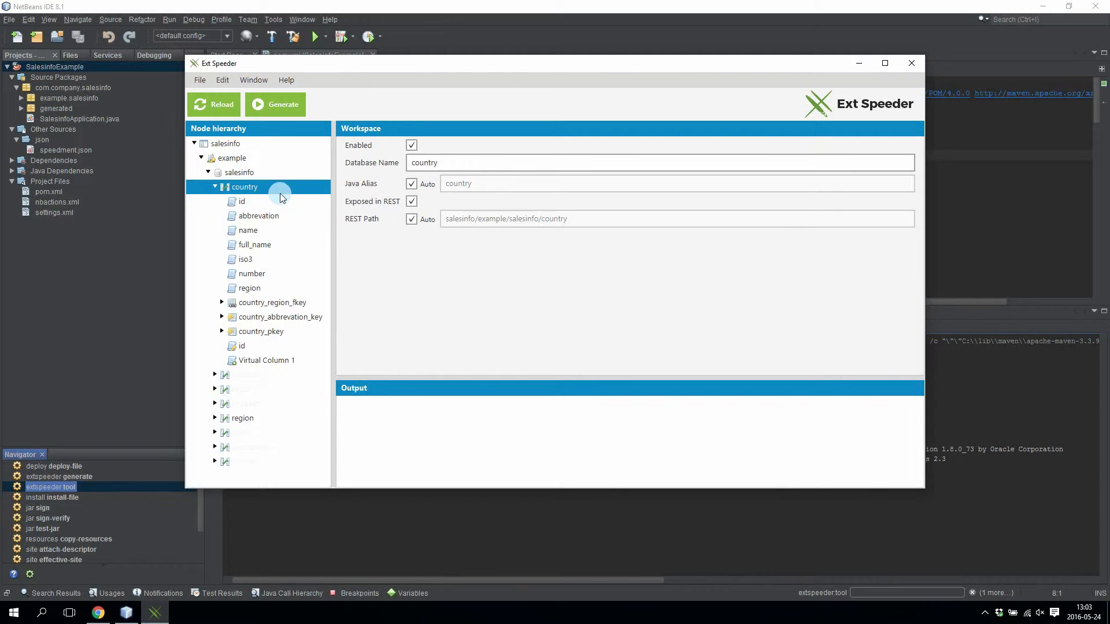
pyautogui.click(258, 361)
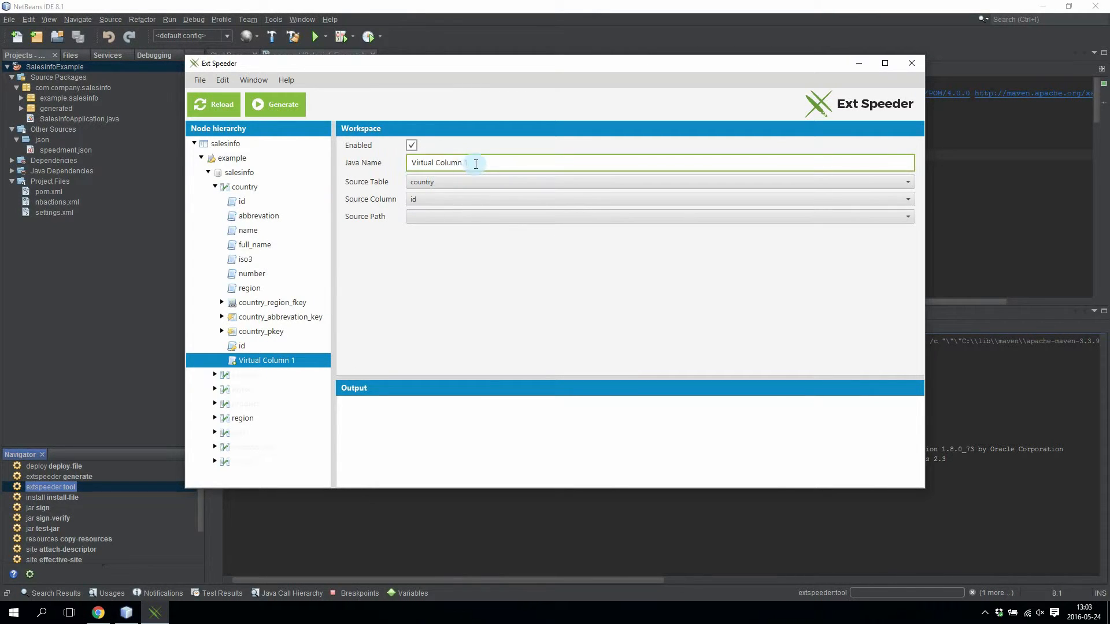
pyautogui.moveTo(499, 162); pyautogui.dragTo(286, 150)
pyautogui.write('region_name')
# Set region_name's source to the region table's name column.
pyautogui.moveTo(376, 186)
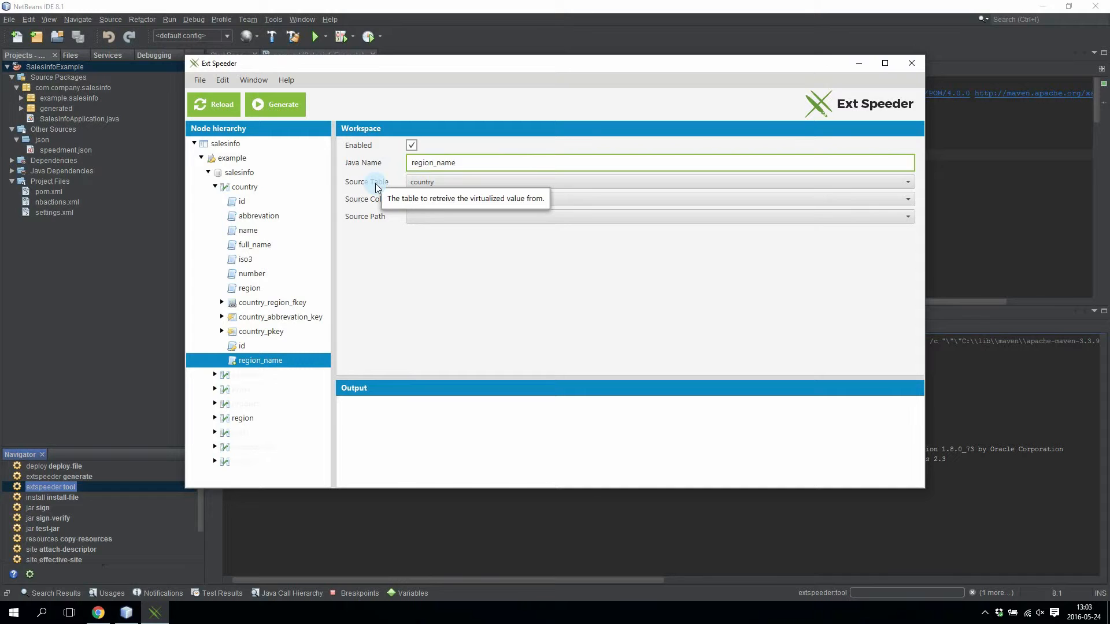
pyautogui.click(431, 182)
pyautogui.click(425, 213)
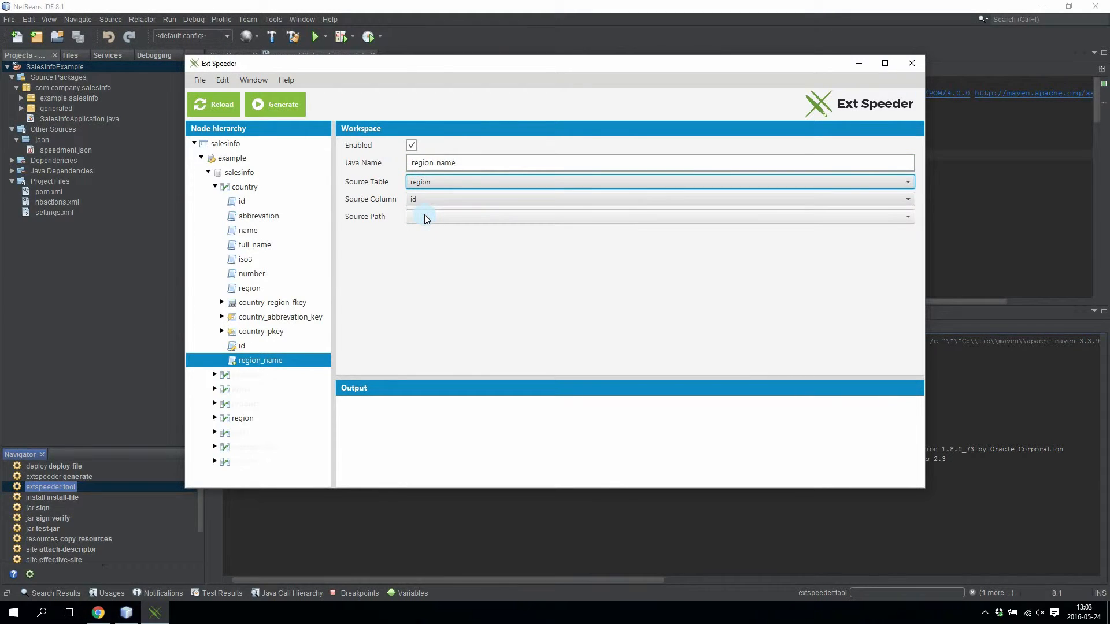
pyautogui.click(428, 200)
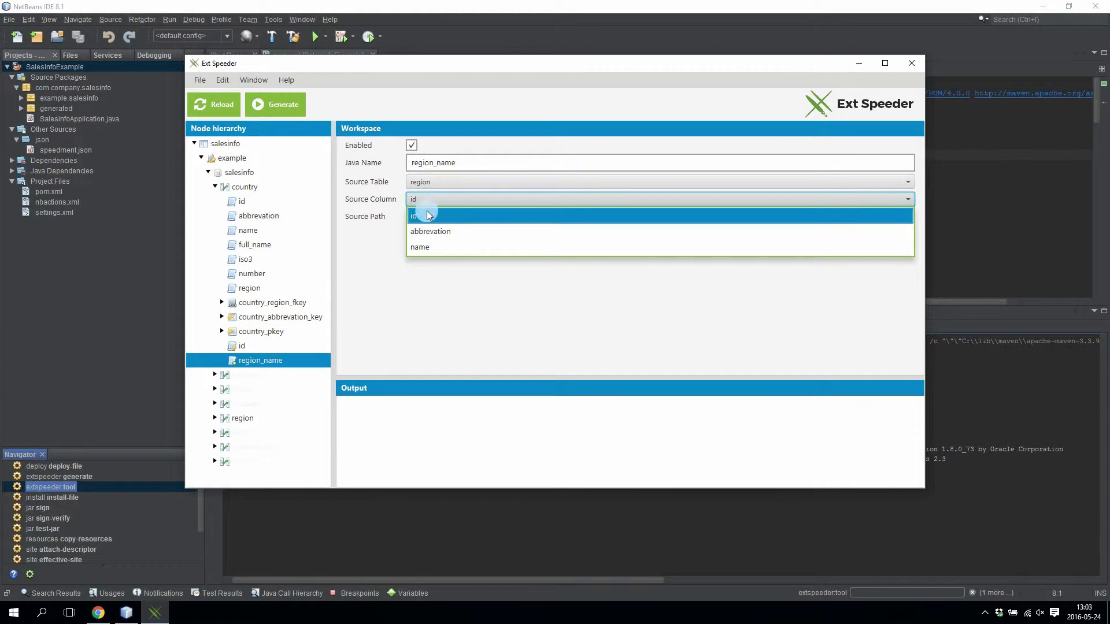
pyautogui.click(429, 248)
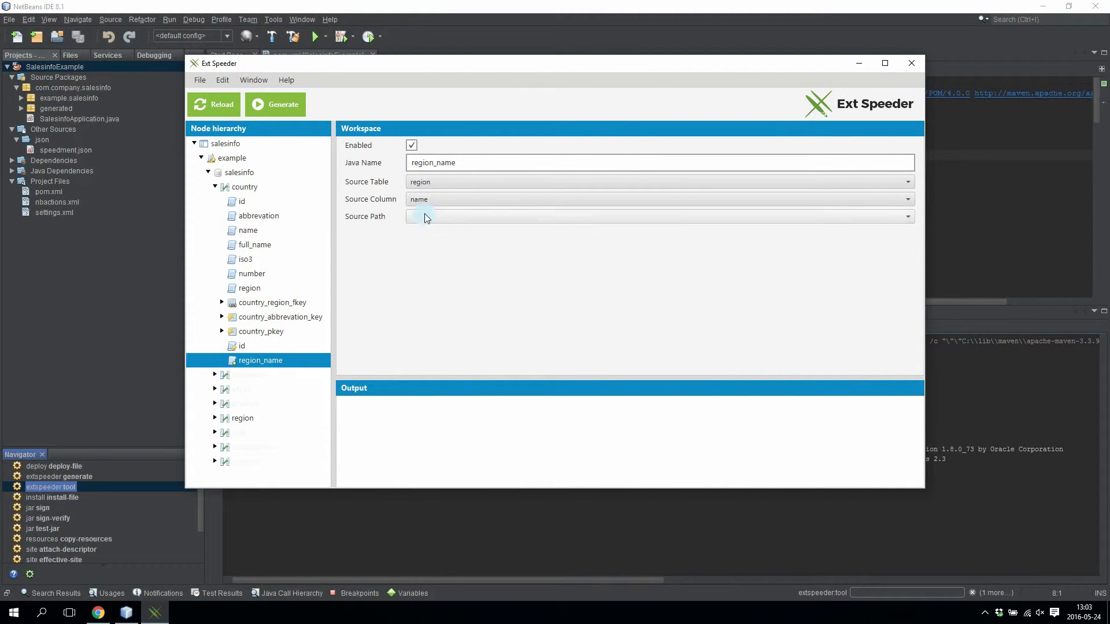
pyautogui.click(471, 166)
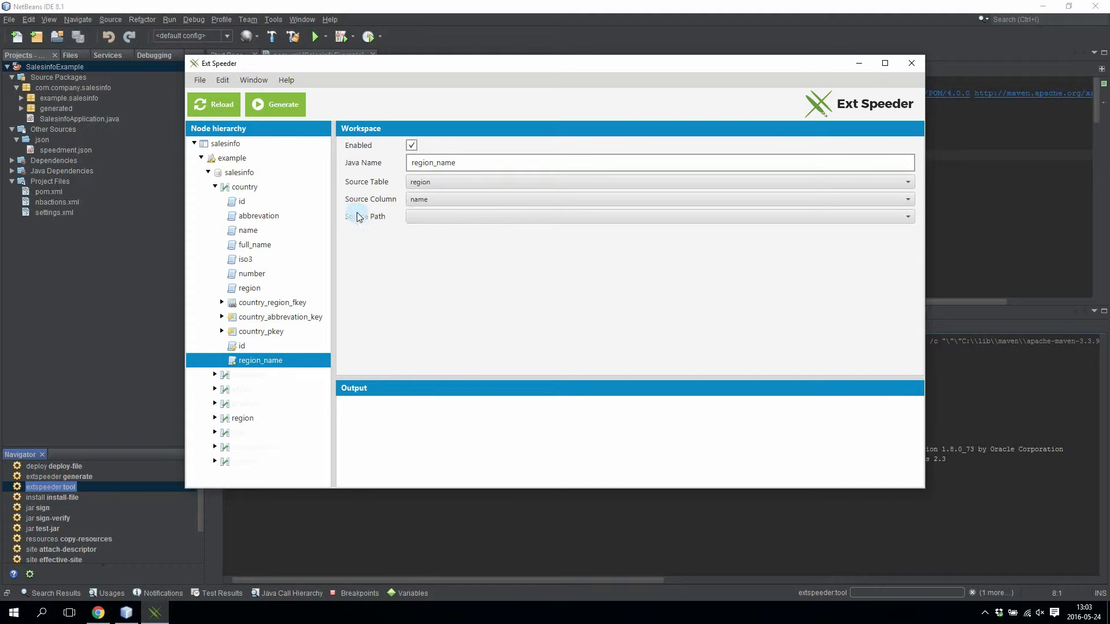
# Set the source path to country → region, regenerate the code and close Ext Speeder.
pyautogui.click(451, 218)
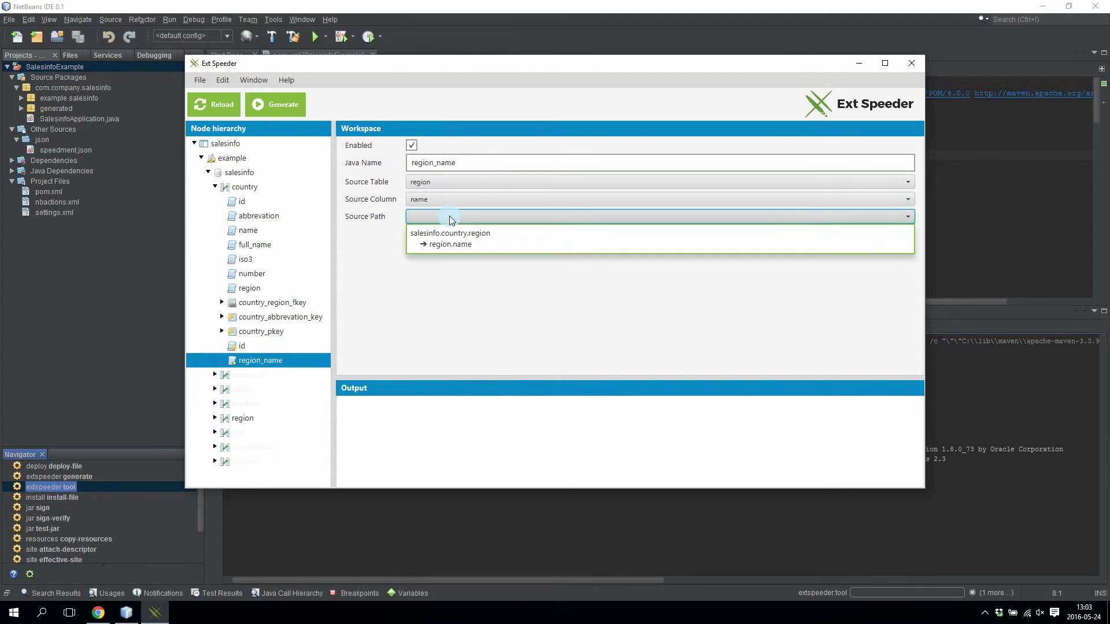
pyautogui.click(454, 247)
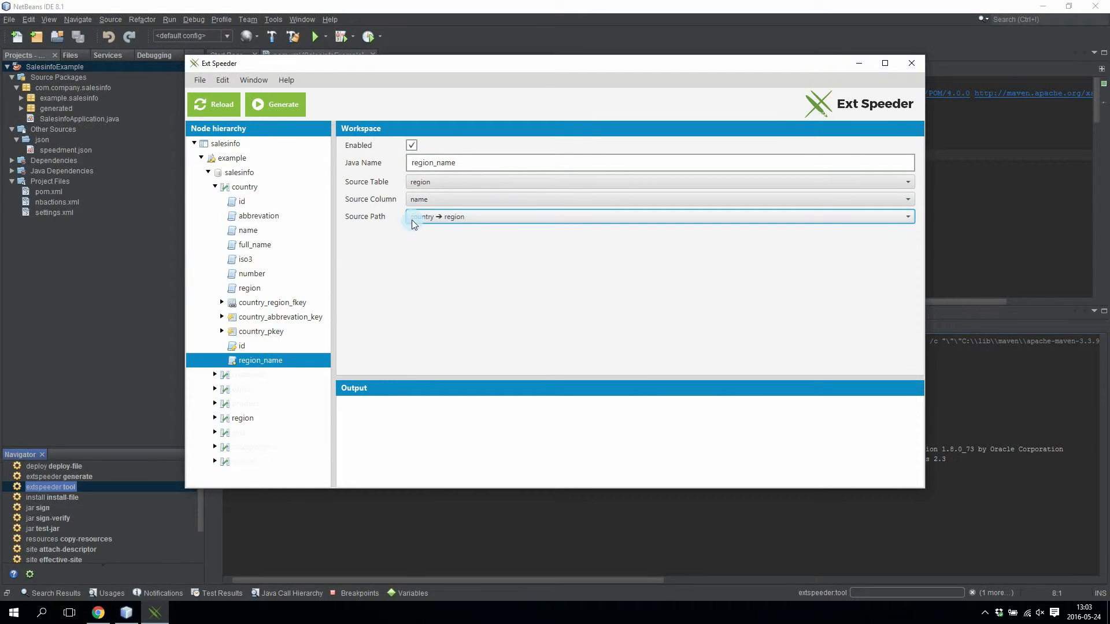
pyautogui.click(435, 272)
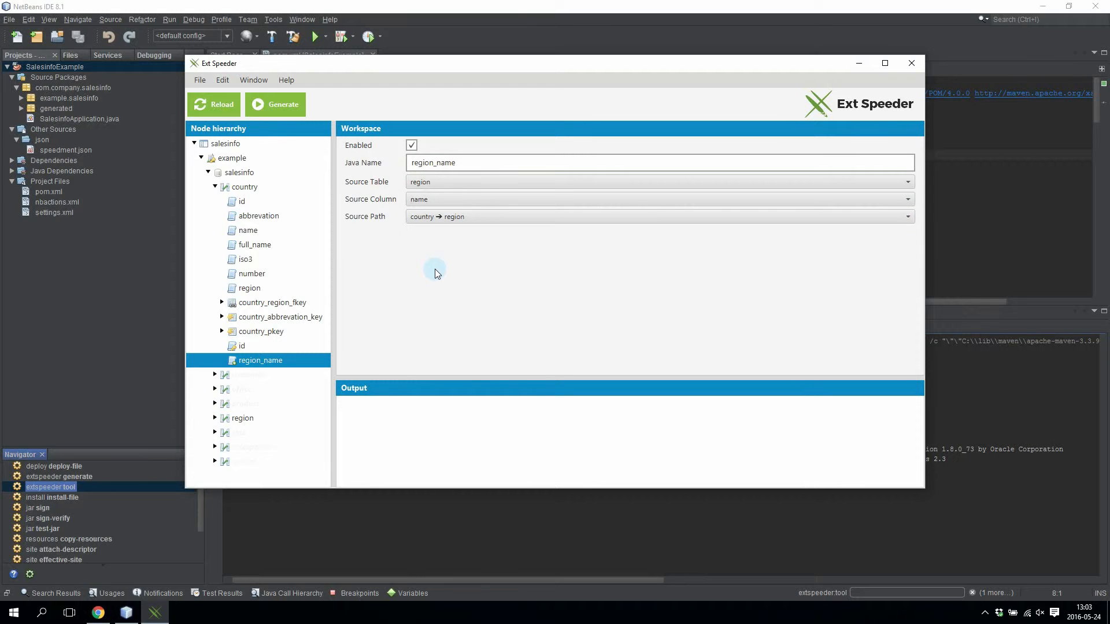
pyautogui.click(290, 104)
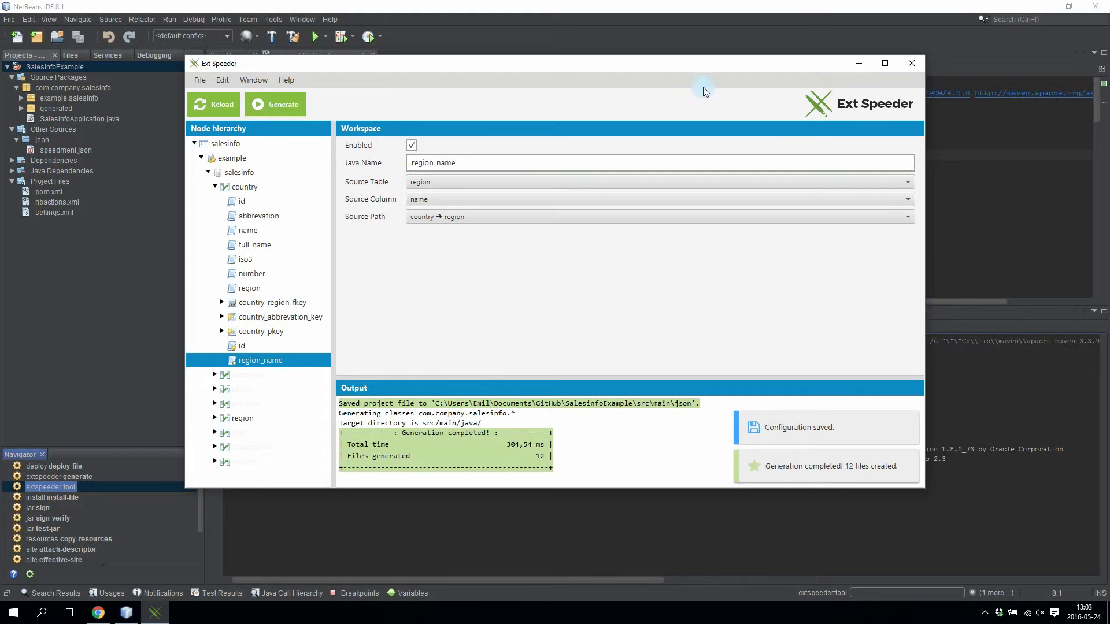
pyautogui.click(912, 65)
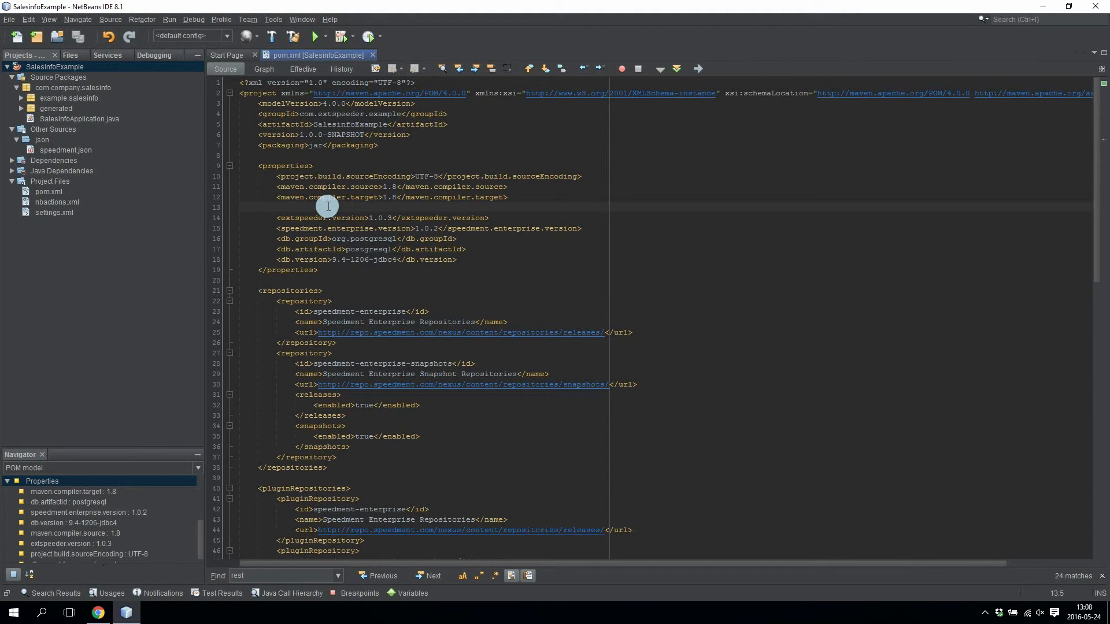
# Run SalesinfoExample with the default username and the database password, then return to Chrome.
pyautogui.rightClick(65, 68)
pyautogui.click(75, 149)
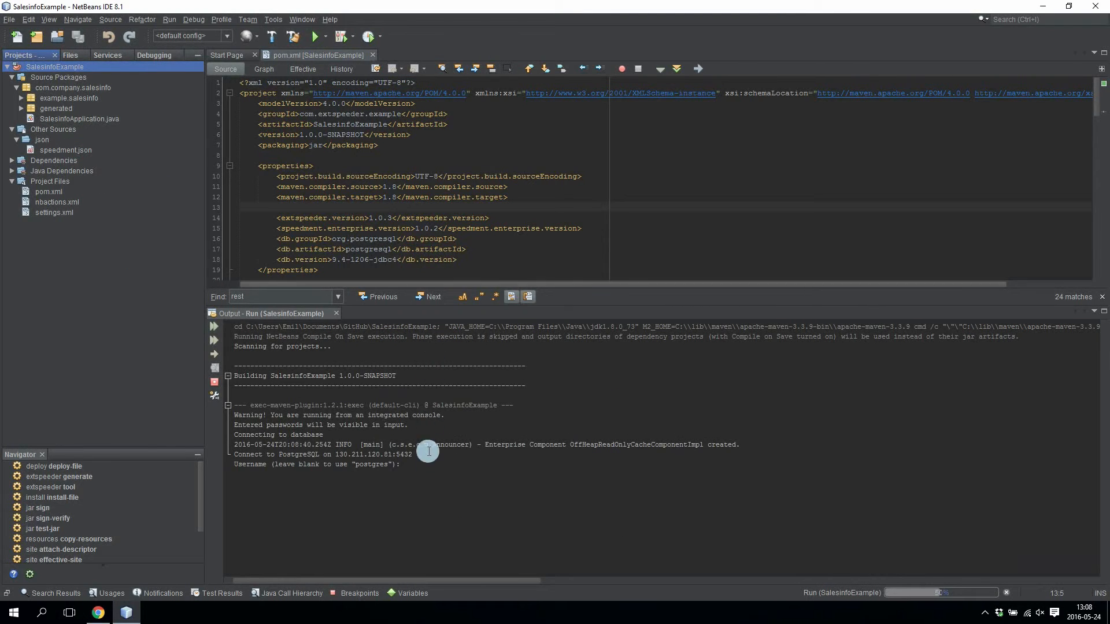
pyautogui.click(435, 473)
pyautogui.press('Return')
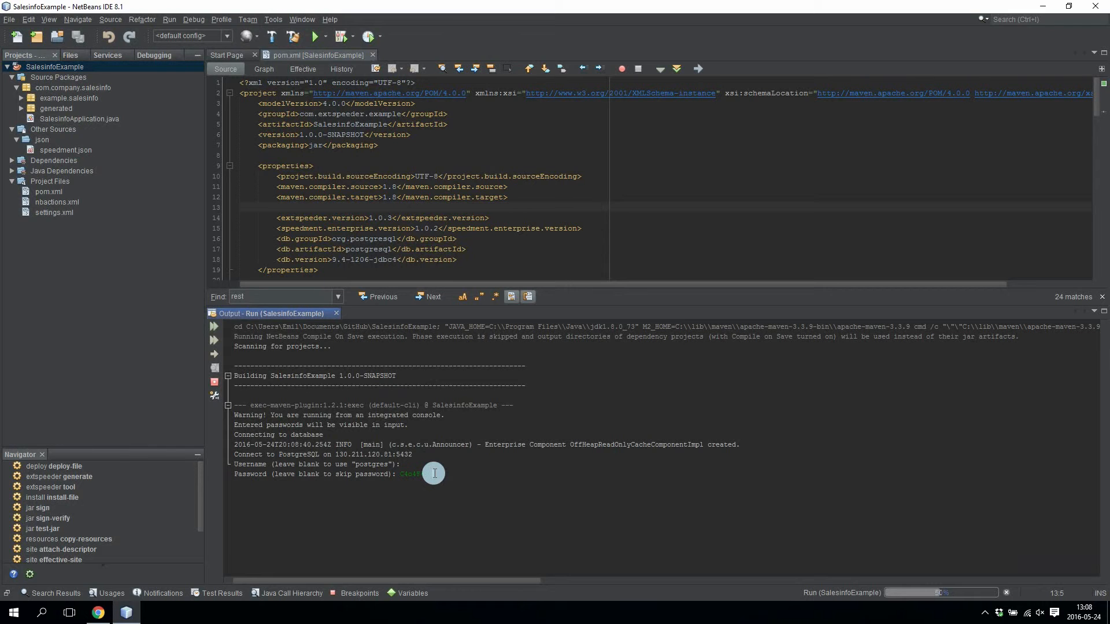
pyautogui.press('Return')
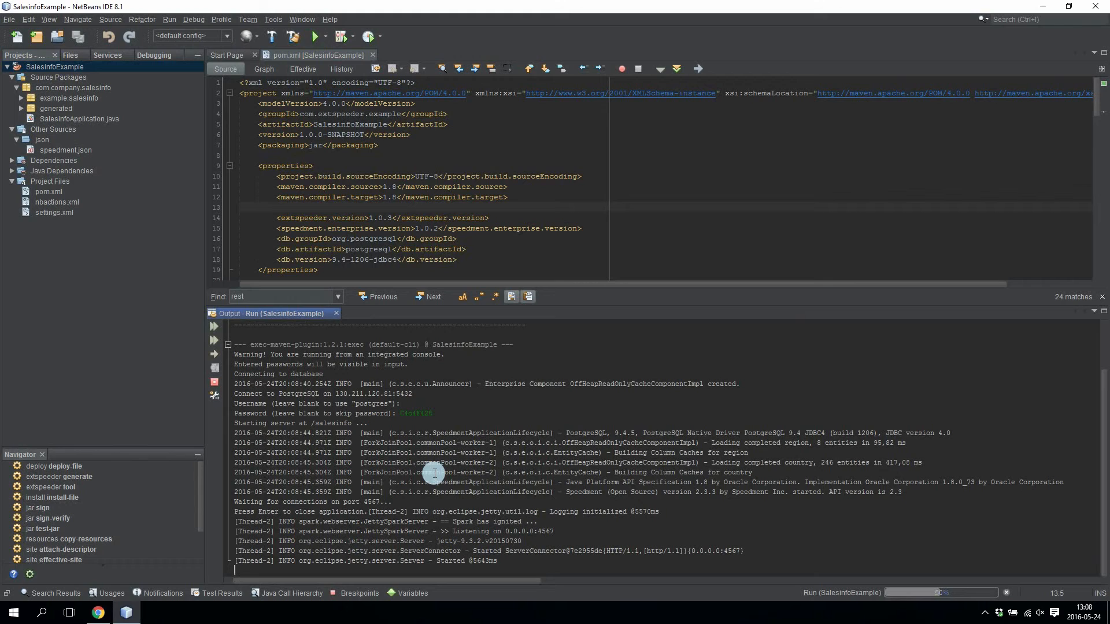
pyautogui.click(99, 614)
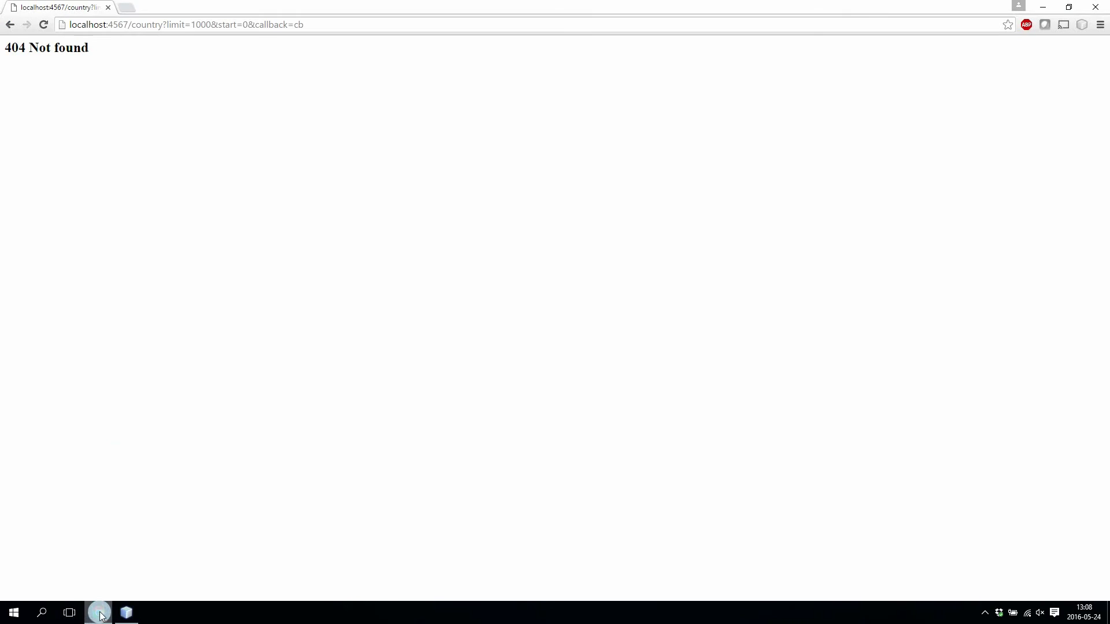